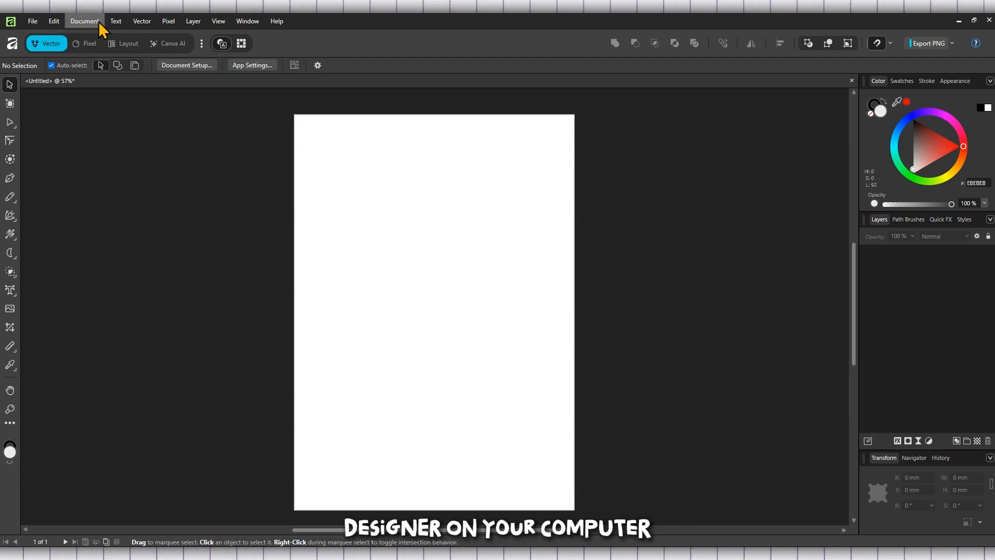
- Create a new A3 portrait document in millimetres at 300 DPI and close the old untitled document without saving it
left_click(37, 23)
left_click(46, 64)
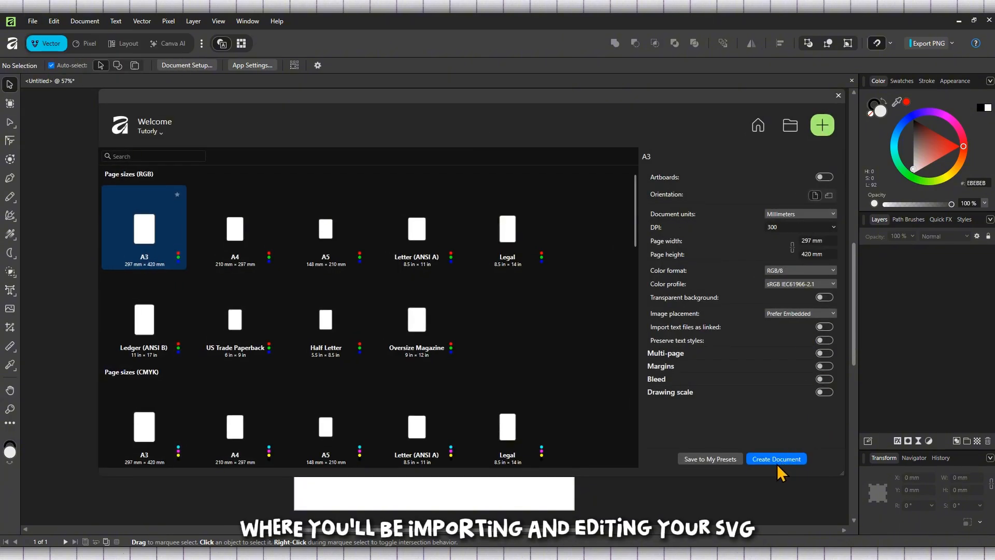
left_click(784, 459)
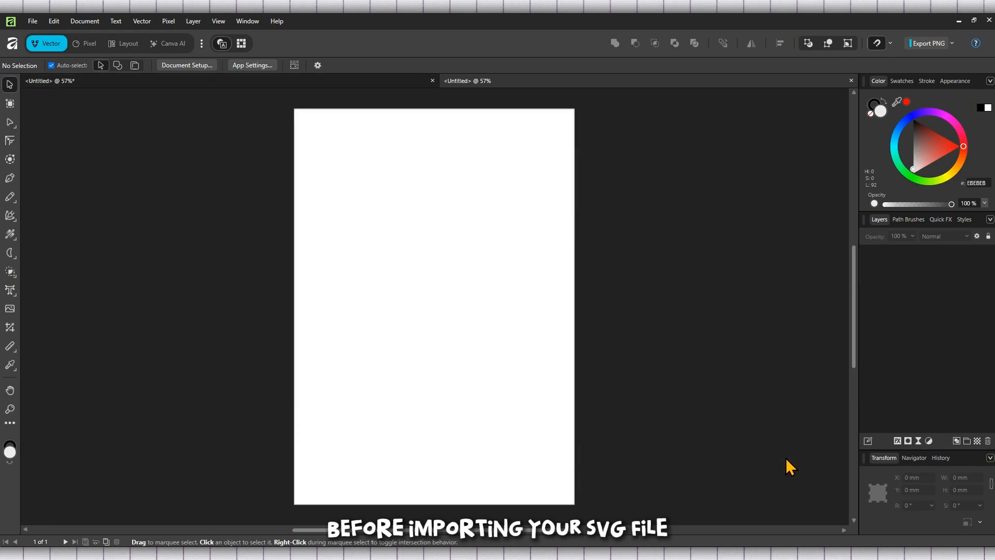
left_click(433, 81)
left_click(490, 294)
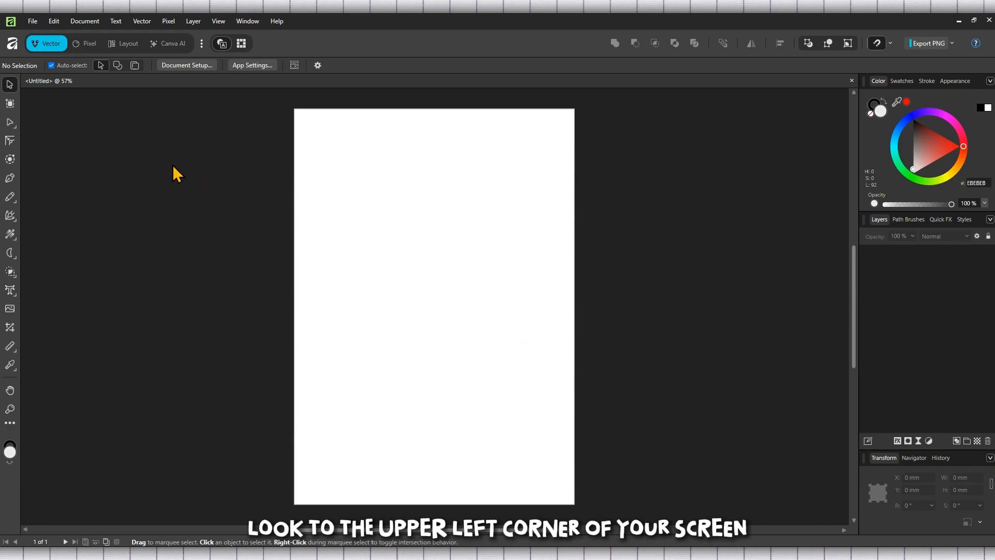
- Place the Brown Line Style Logo SVG file from Downloads onto the page at its default size
left_click(32, 20)
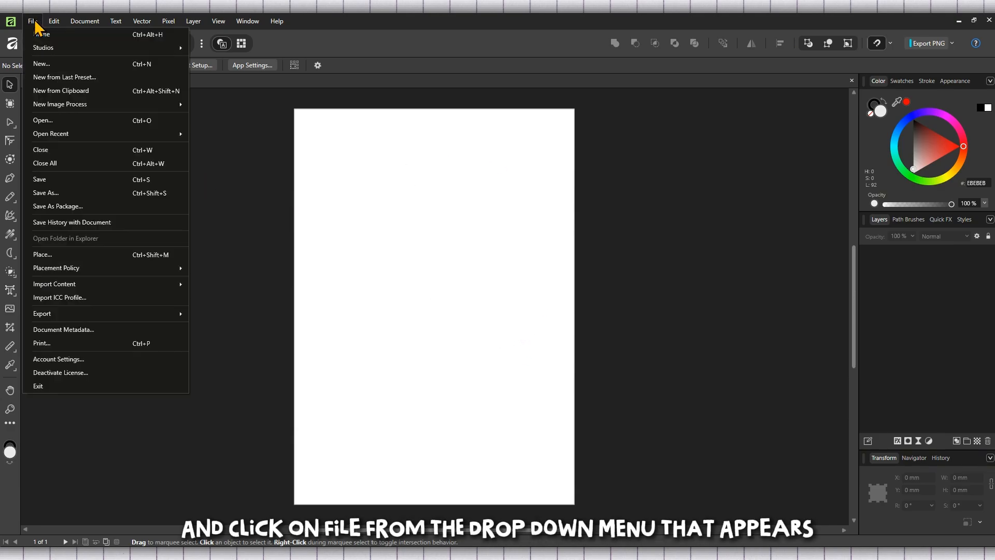
left_click(99, 256)
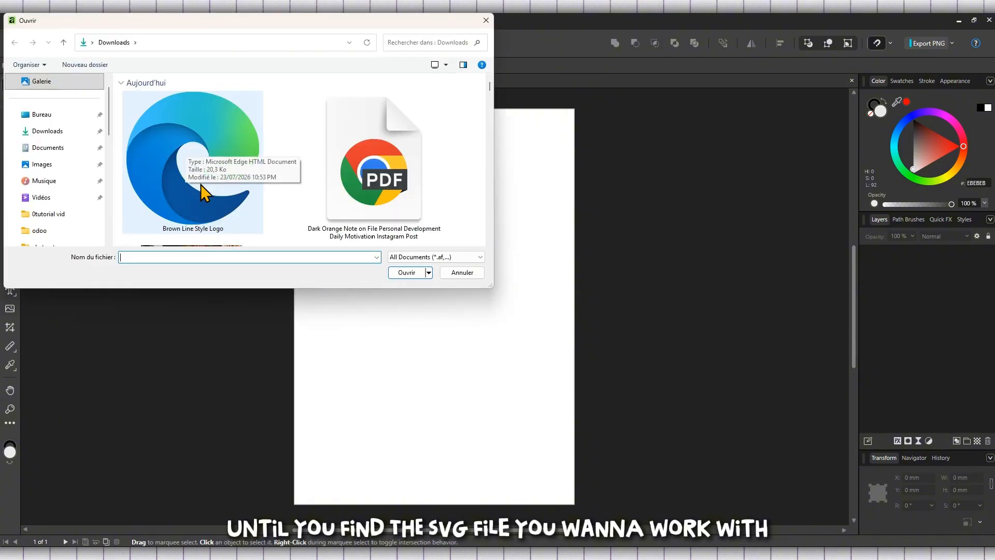
left_click(172, 154)
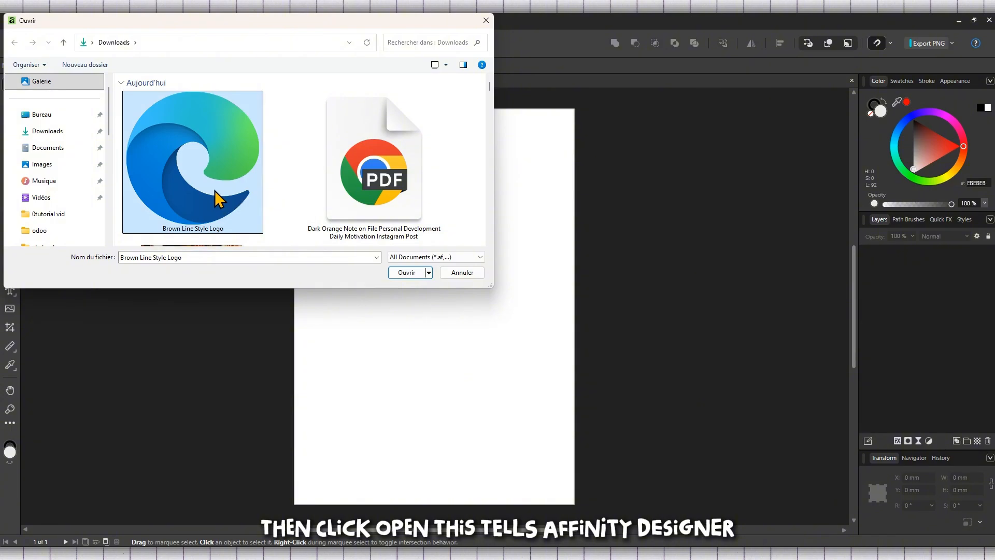
left_click(407, 273)
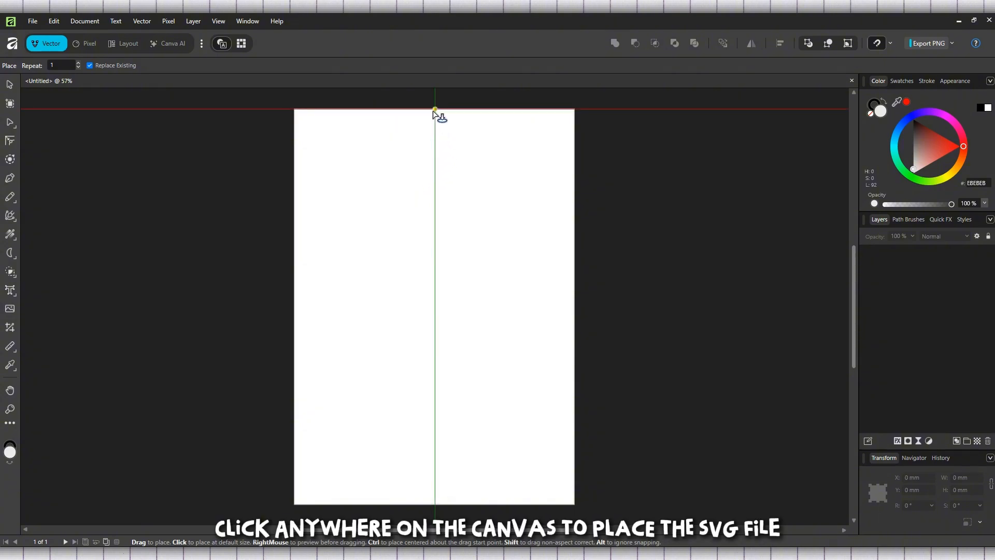
left_click(295, 109)
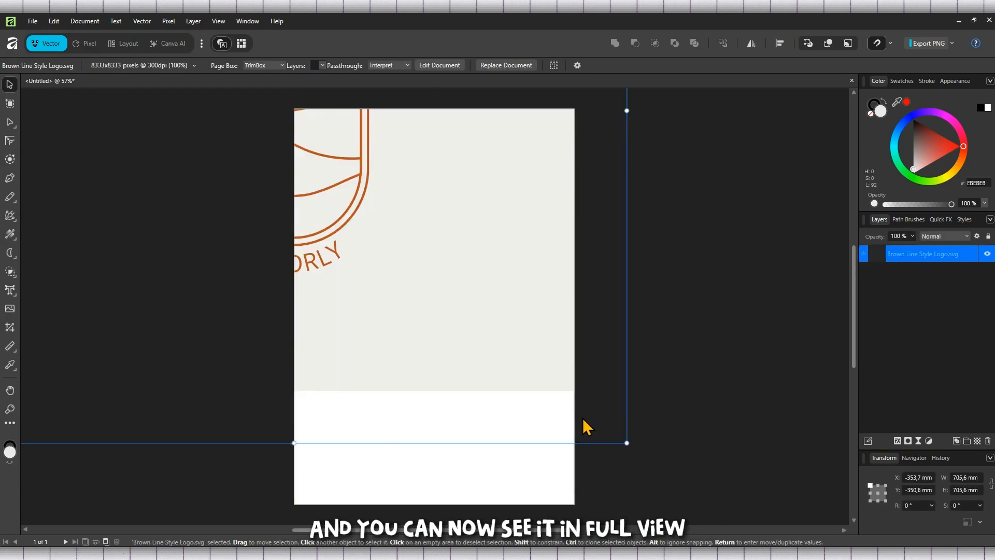
- Scale the placed logo proportionally to about 257 mm square and move it to the middle of the page
left_click_drag(625, 441, 397, 370)
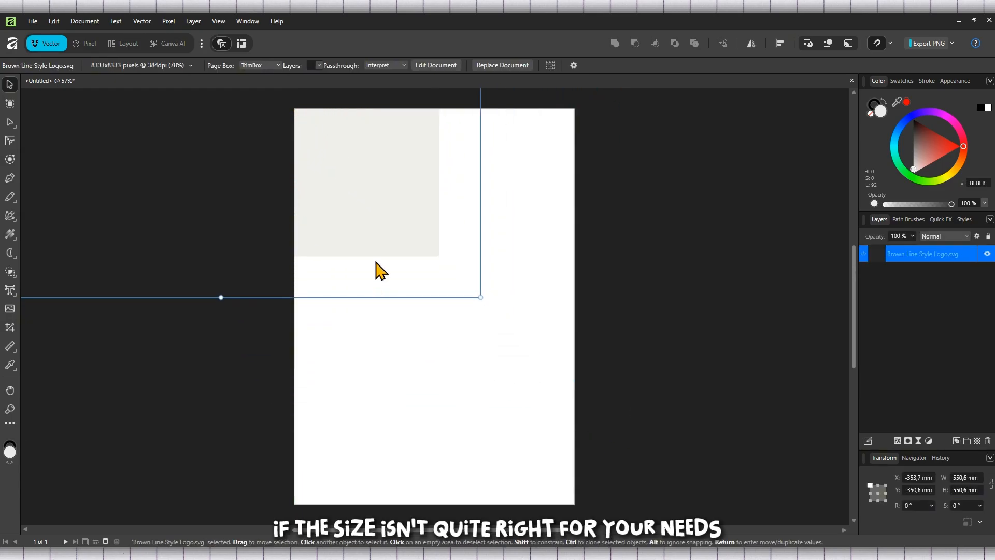
left_click_drag(388, 275, 483, 387)
left_click_drag(575, 407, 515, 417)
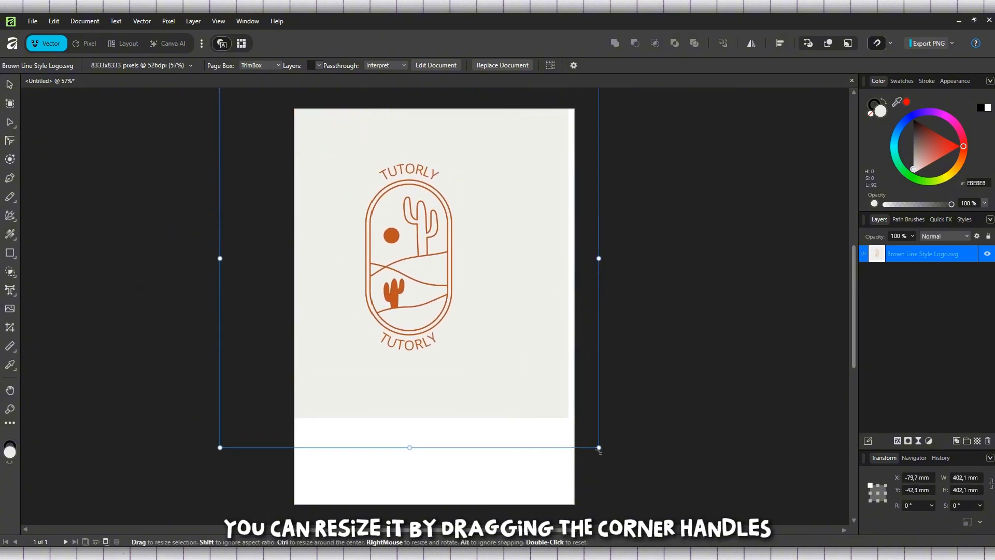
left_click_drag(598, 447, 394, 385)
left_click_drag(375, 277, 470, 389)
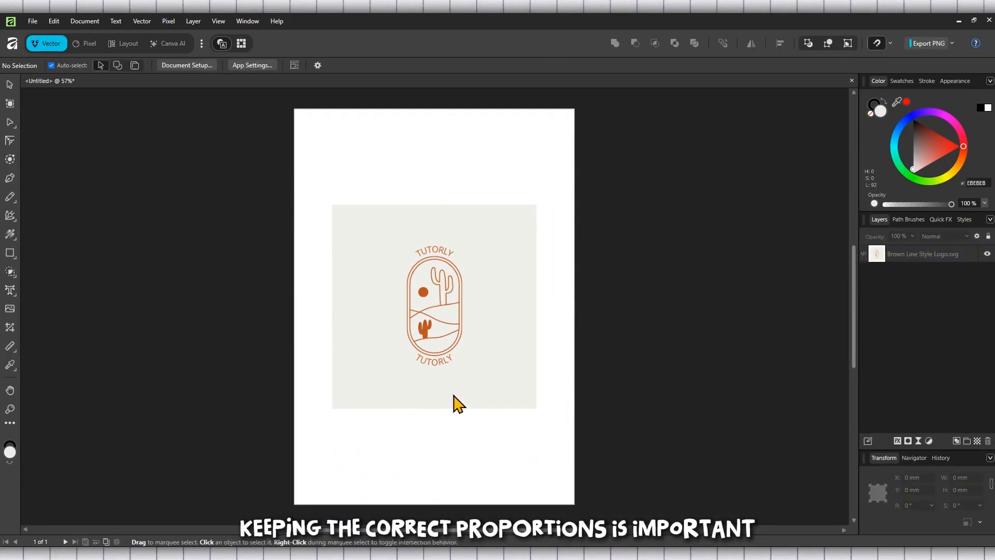
- Open the placed logo's embedded document for editing
left_click(429, 354)
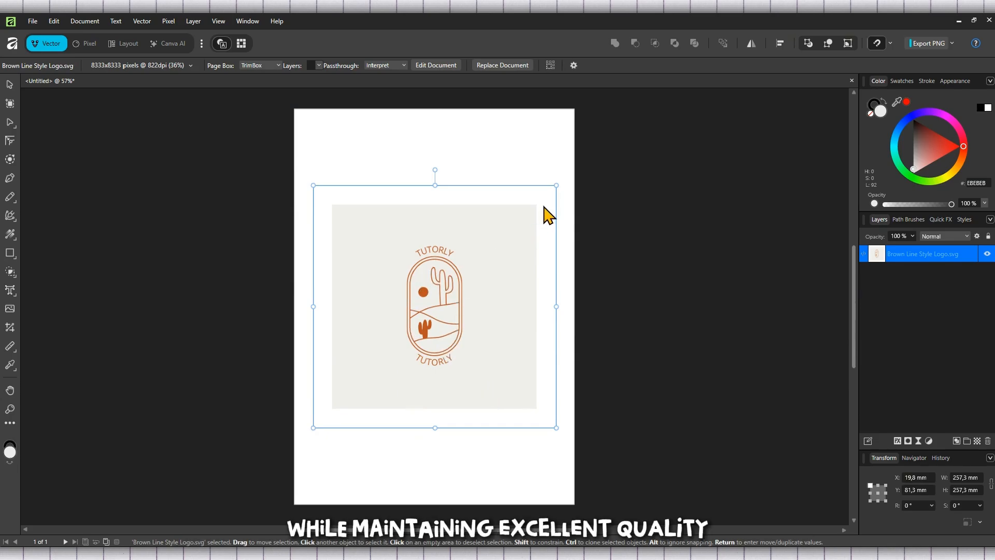
left_click(436, 65)
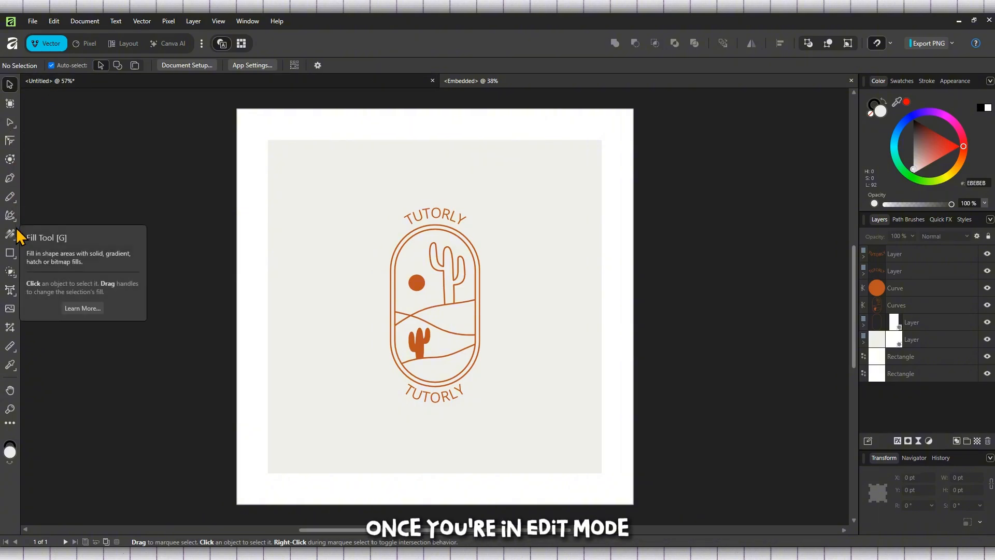
- Add the artistic text "text" at about 289 pt in the beige background's upper-left corner
left_click(10, 291)
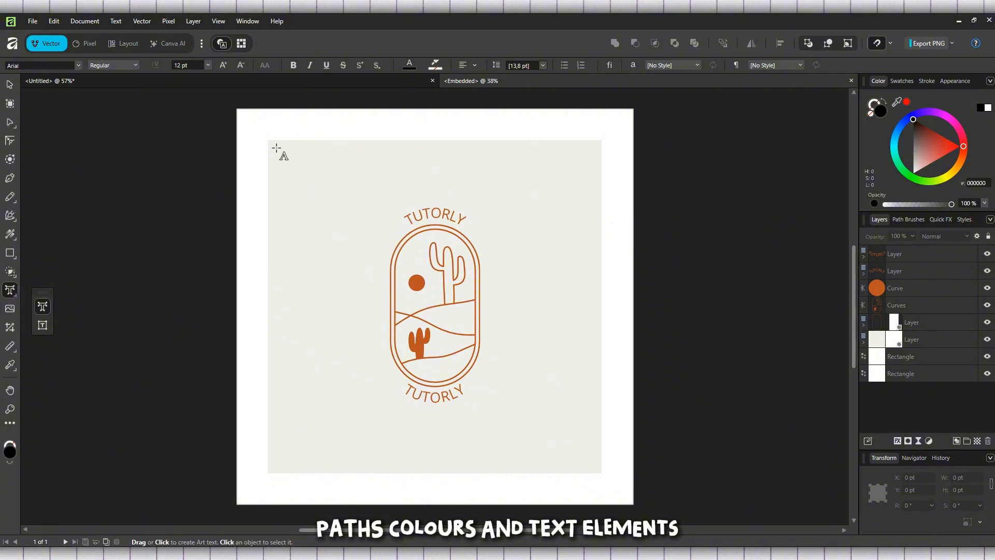
left_click_drag(276, 148, 350, 189)
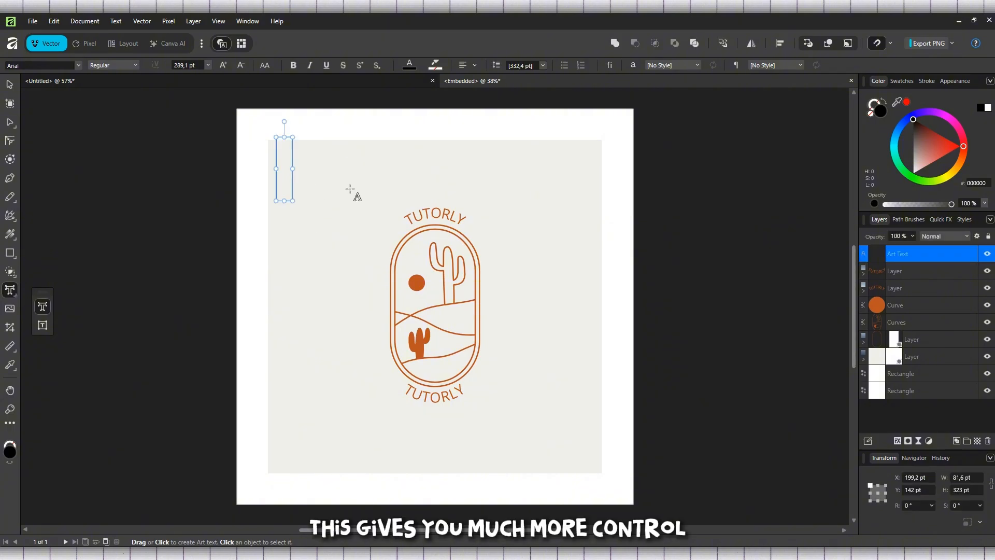
type("te")
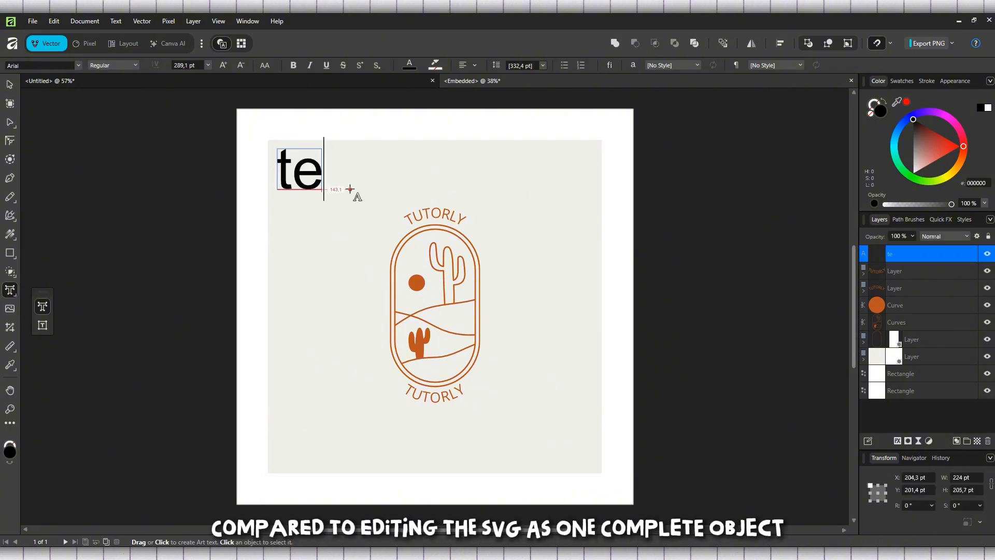
type("xt")
key("Escape")
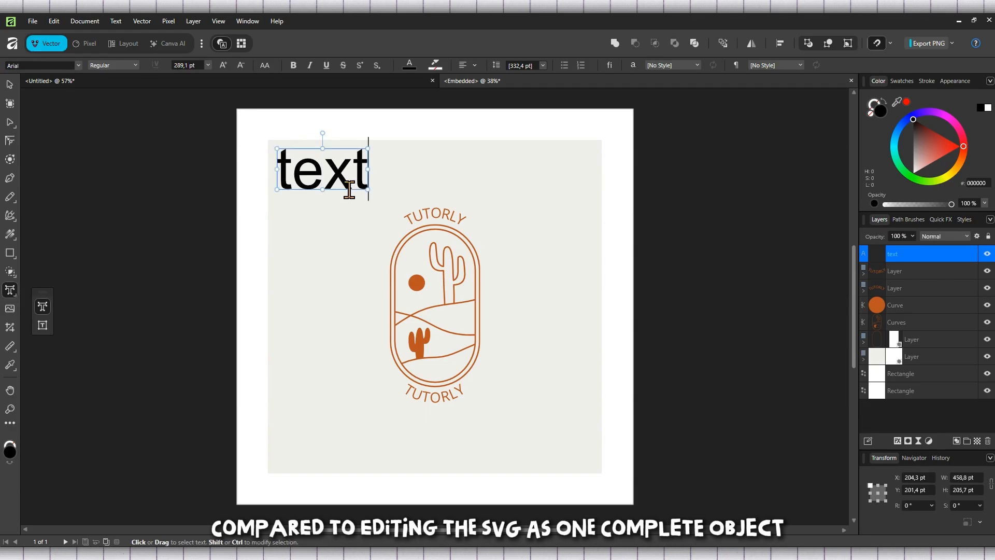
- Draw a five-pointed star about 422 × 495 pt to the left of the badge's lower half
left_click(11, 253)
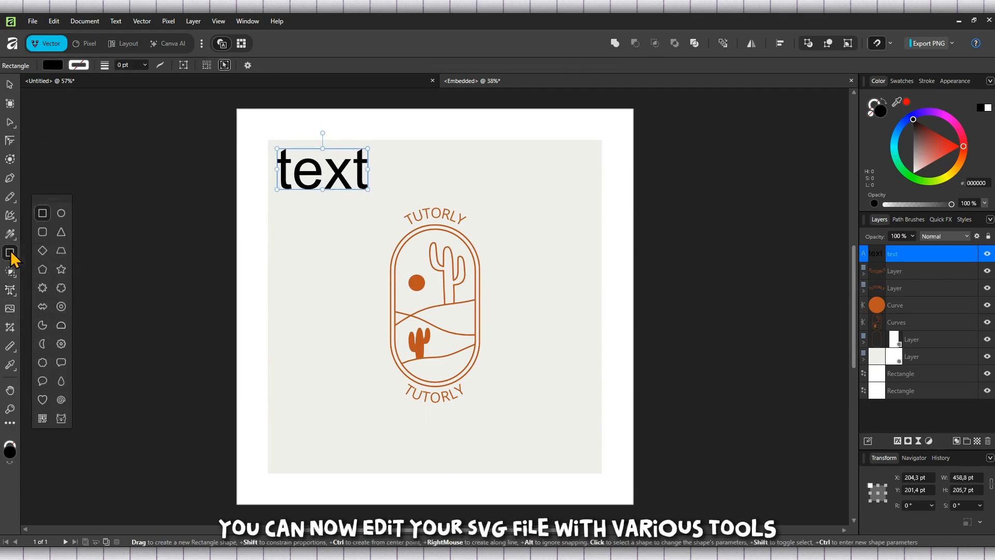
left_click(61, 269)
left_click_drag(283, 320, 367, 417)
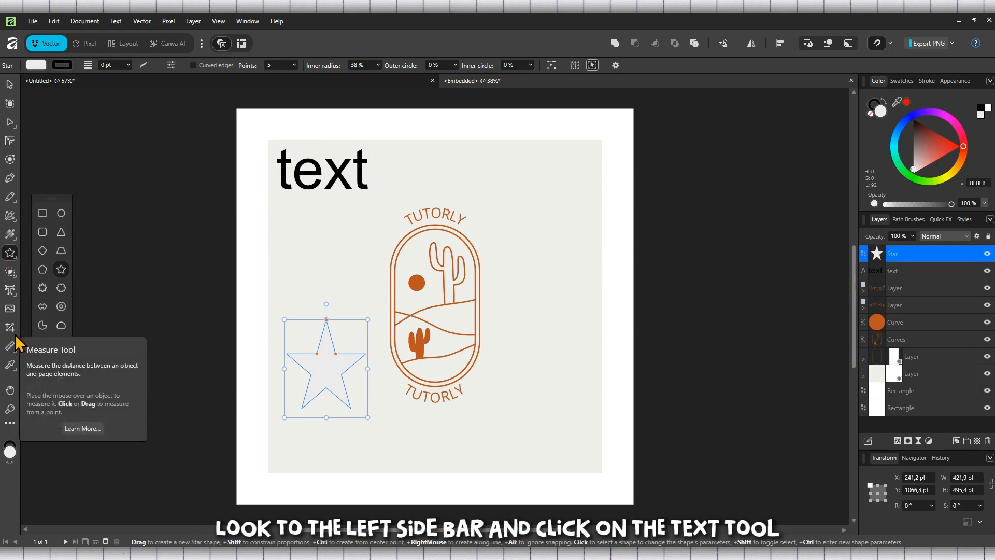
- Add a second artistic text "text" at about 179 pt below the large one
left_click(13, 292)
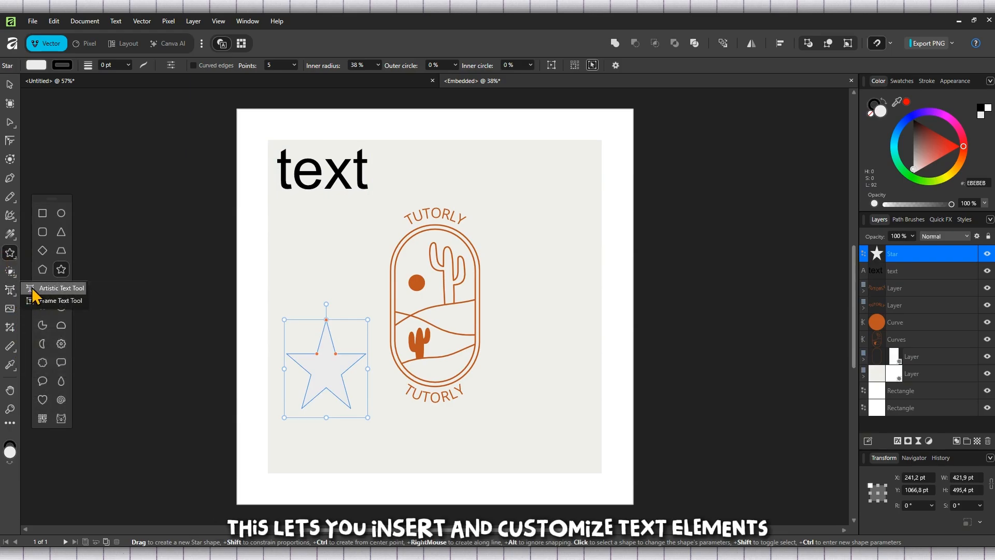
left_click(33, 290)
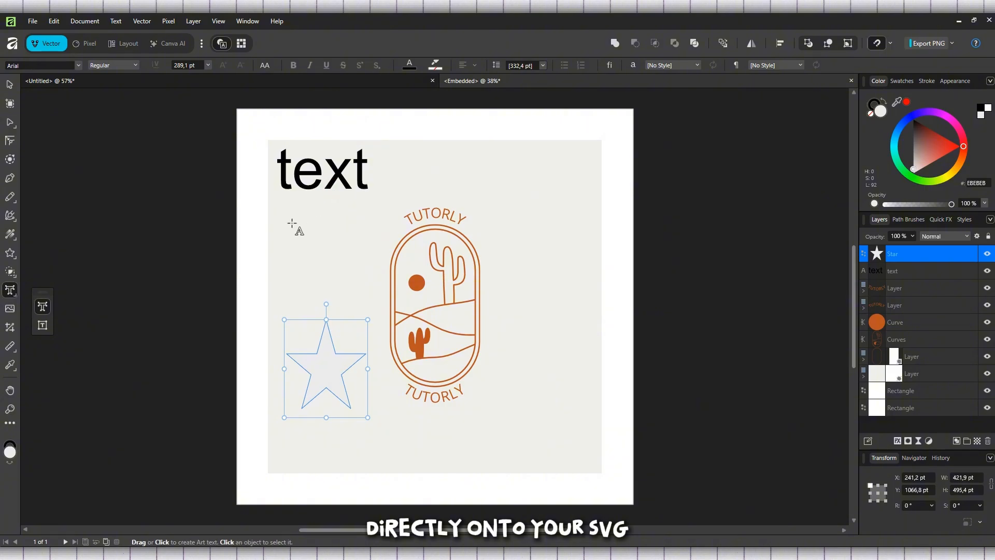
left_click_drag(291, 224, 322, 249)
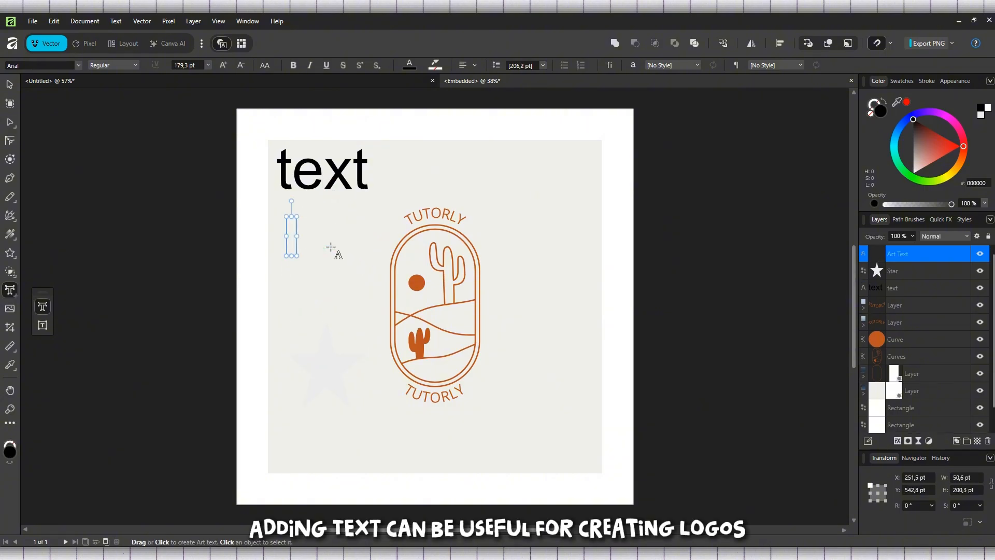
type("text")
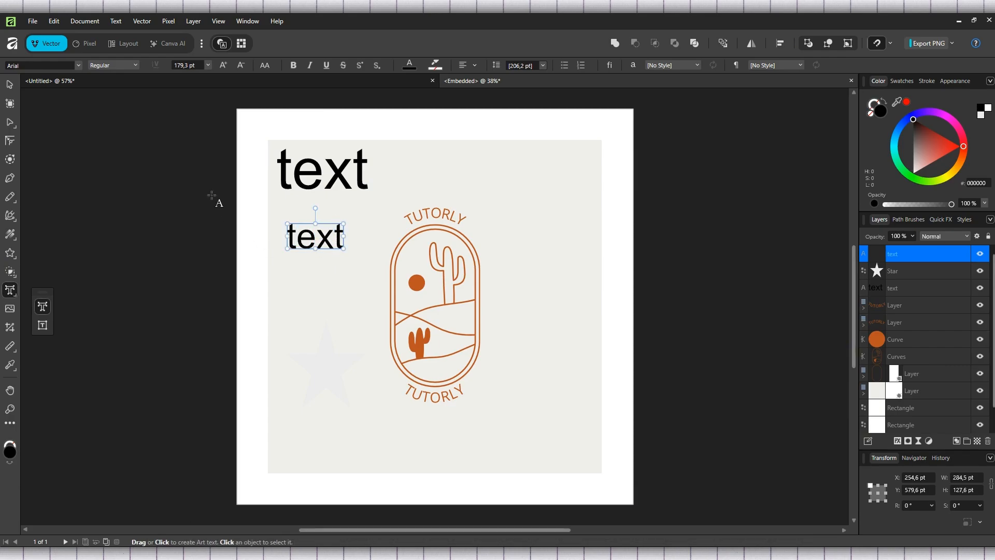
- Delete the larger text and move the smaller one next to the badge's left side
left_click(9, 84)
left_click(342, 173)
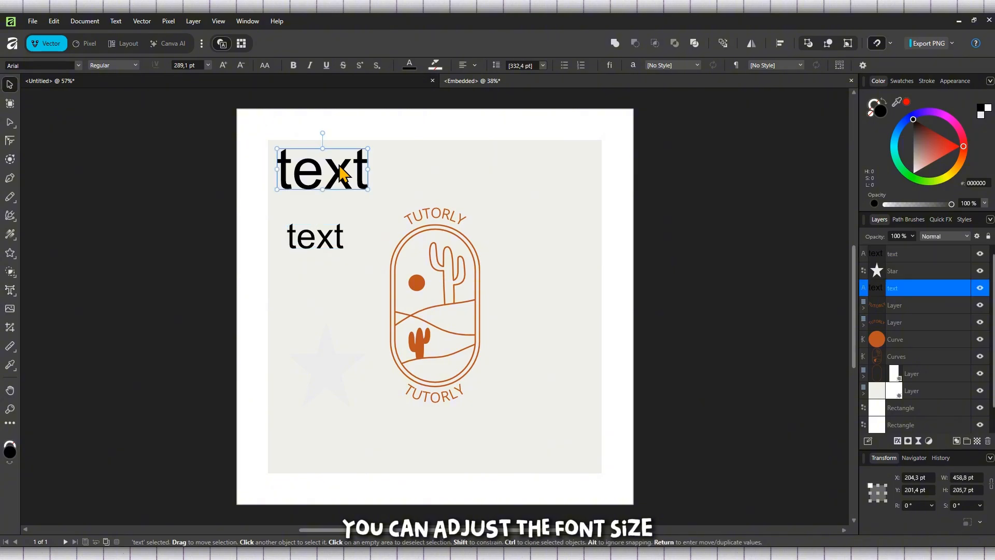
left_click_drag(305, 243, 343, 276)
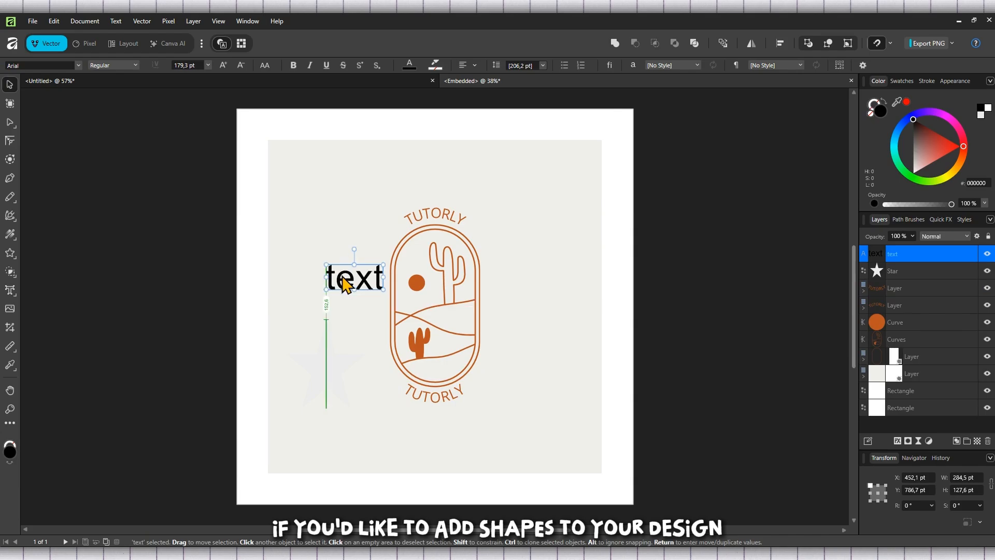
- Delete the existing star and draw a narrower one about 232 × 395 pt beneath the text
left_click(337, 373)
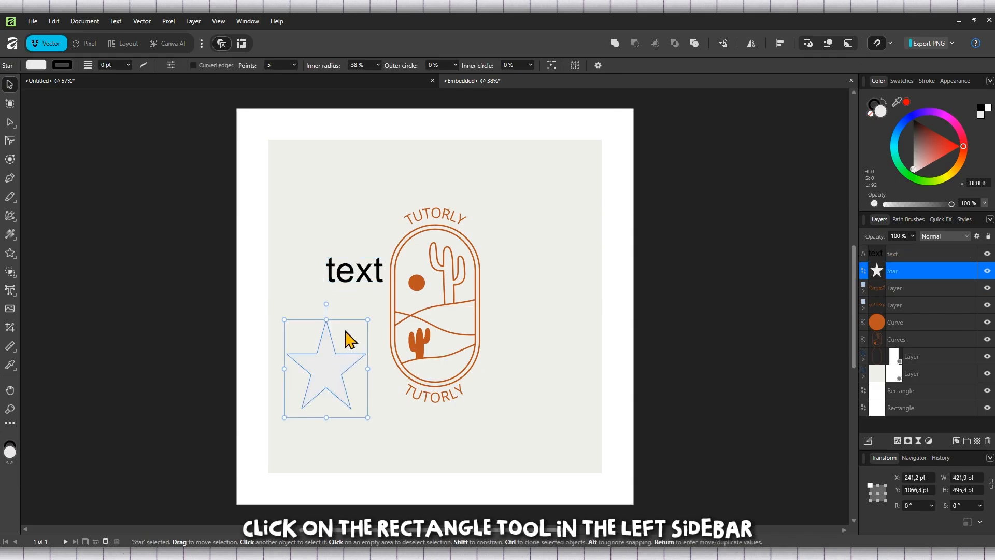
key("Delete")
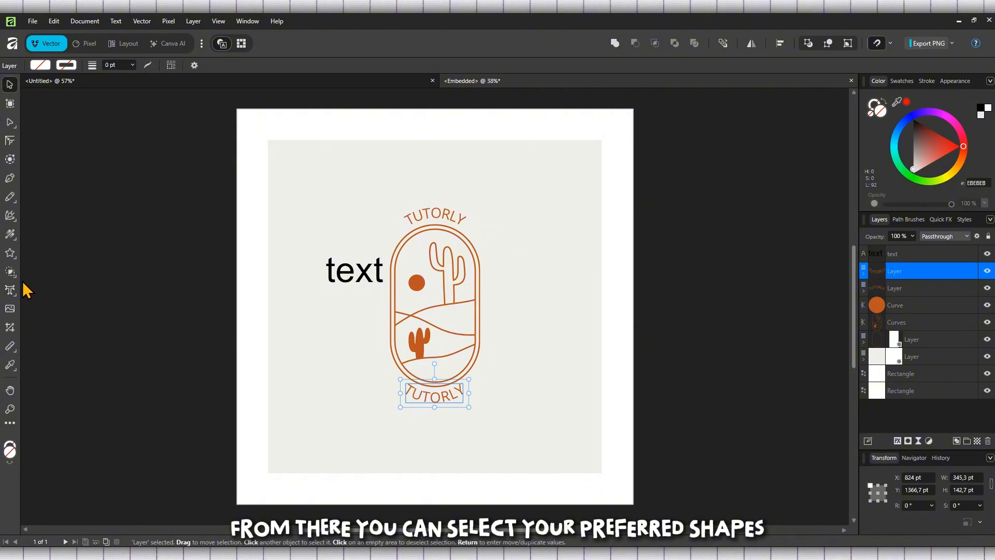
left_click(14, 258)
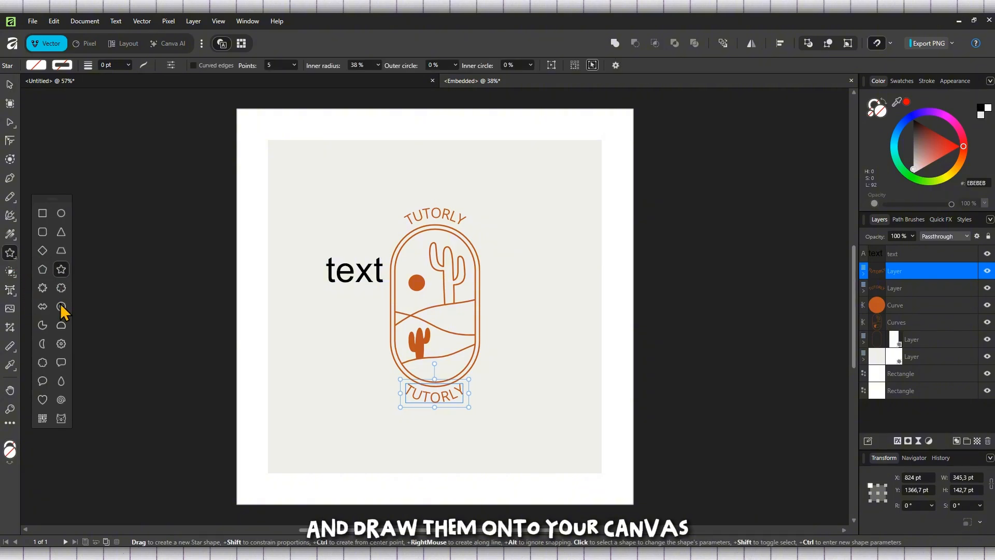
left_click_drag(326, 315, 373, 393)
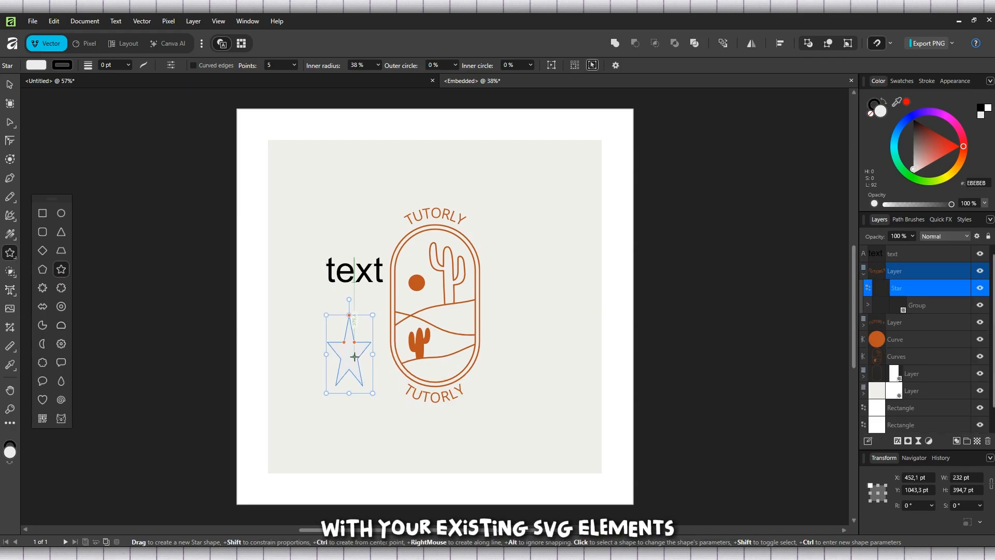
- Fill the new star with white
left_click(28, 63)
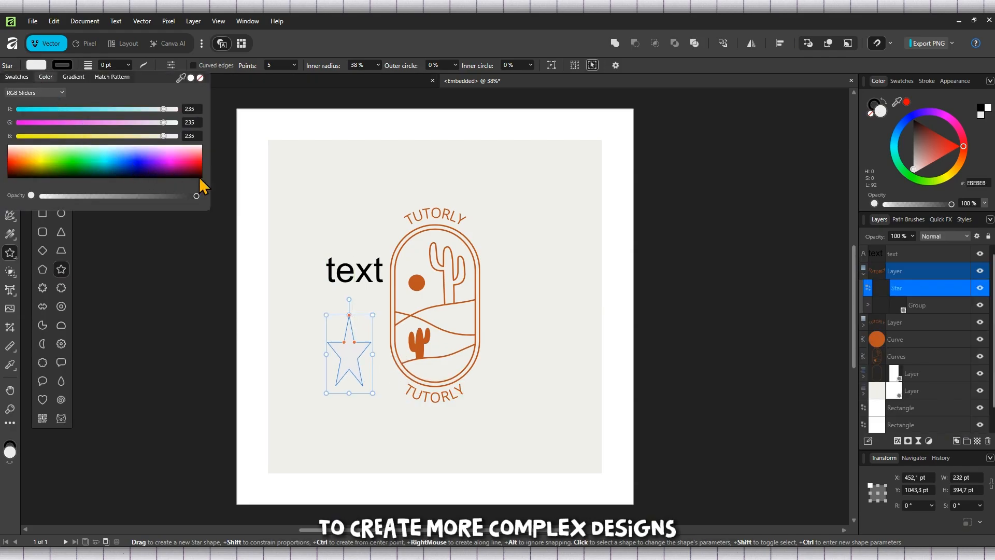
left_click(191, 78)
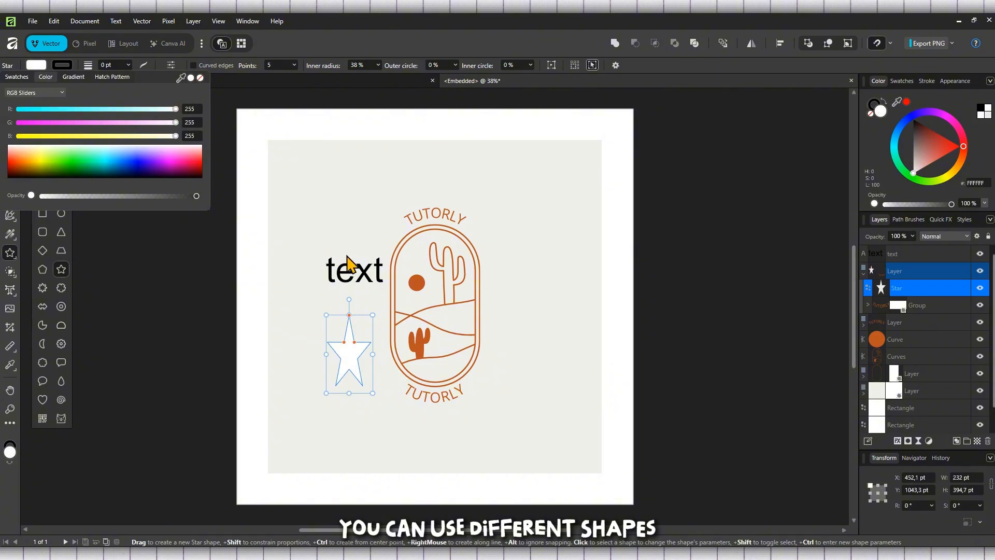
left_click(418, 283)
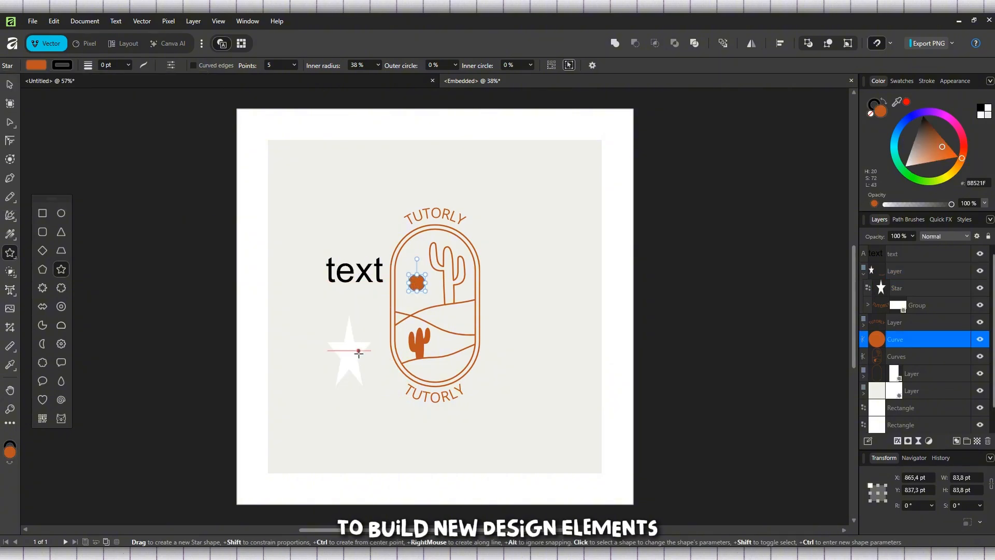
- Set the star's fill to red FF3636 and deselect it
left_click(359, 353)
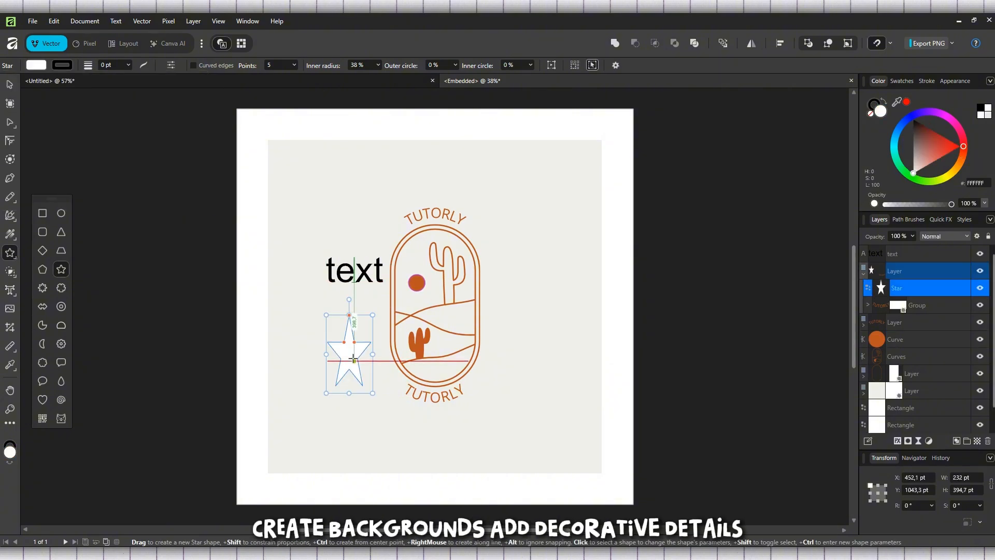
left_click(35, 65)
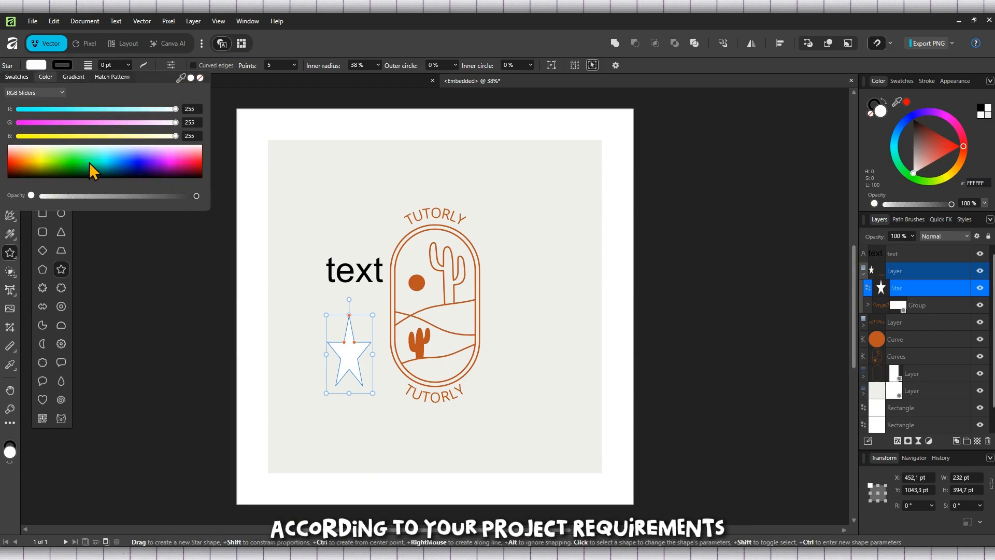
left_click(15, 162)
left_click_drag(1, 160, 1, 160)
left_click(186, 283)
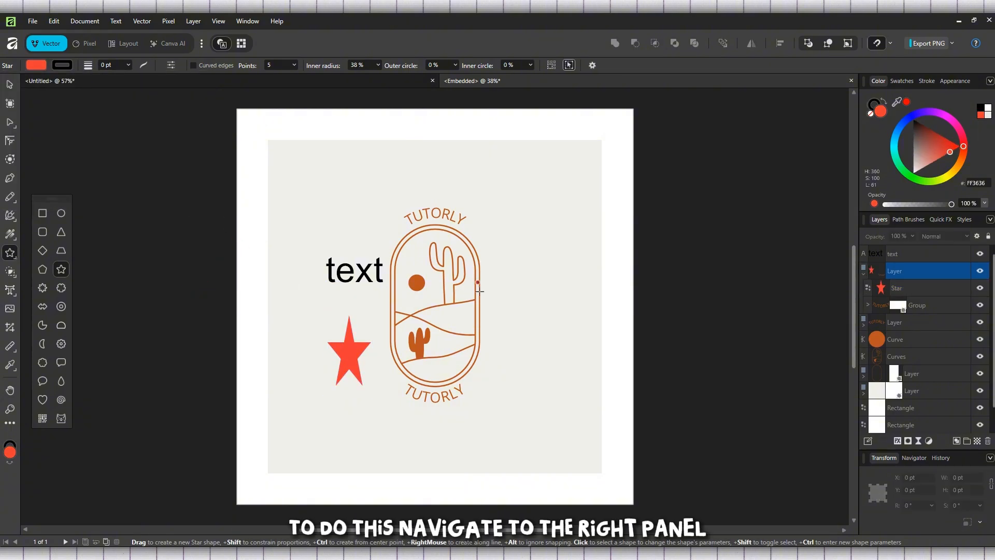
- Recolour the badge's inner outline, cacti and dune curves from orange to teal blue
left_click(9, 84)
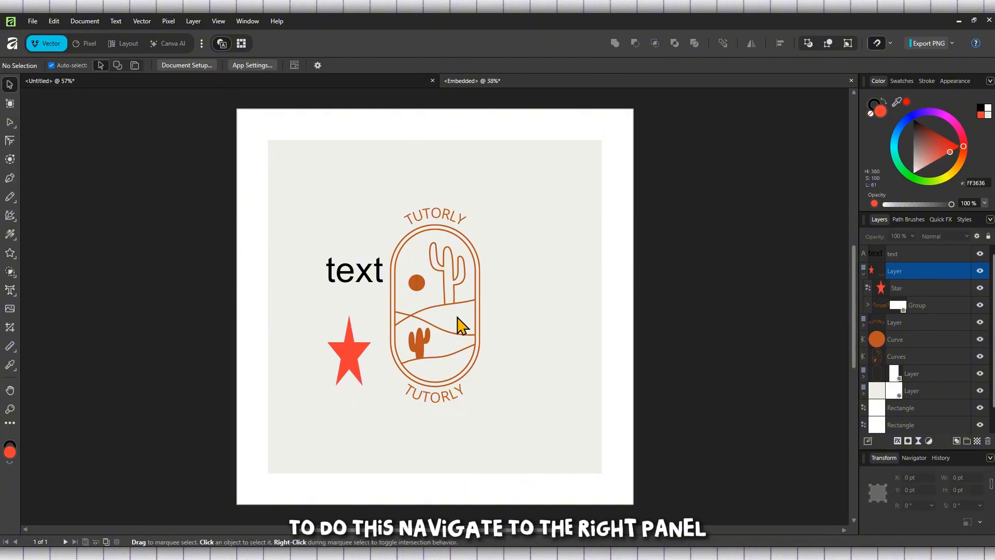
left_click(423, 344)
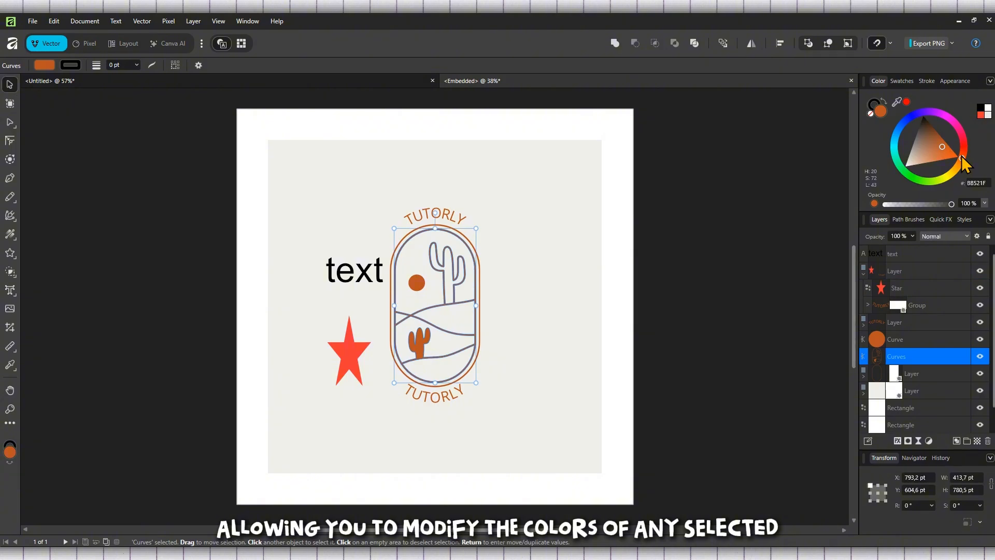
mouse_move(962, 155)
left_mouse_down()
mouse_move(955, 124)
mouse_move(884, 137)
mouse_move(887, 203)
mouse_move(871, 148)
left_mouse_up()
- Delete the black text and the red star beside the badge
left_click(342, 277)
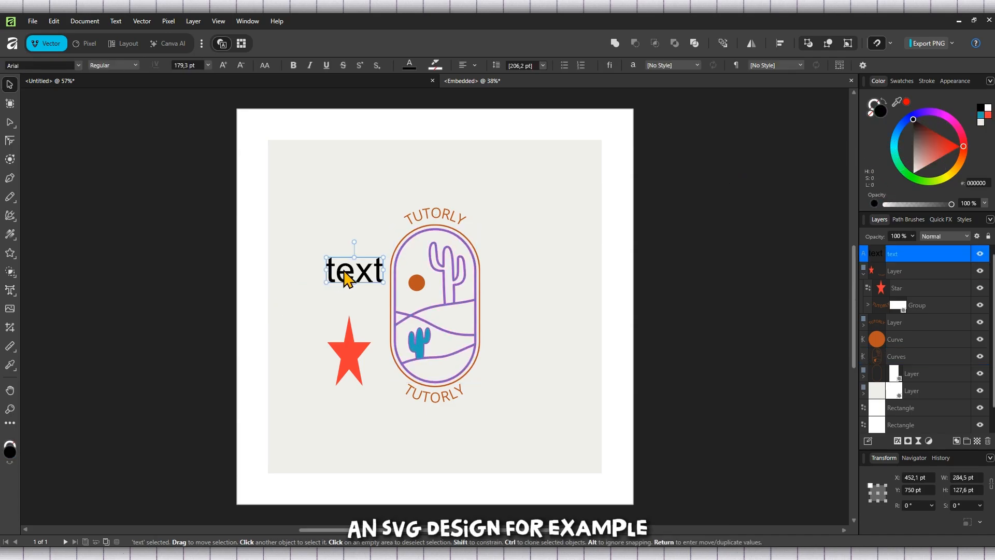
key("Delete")
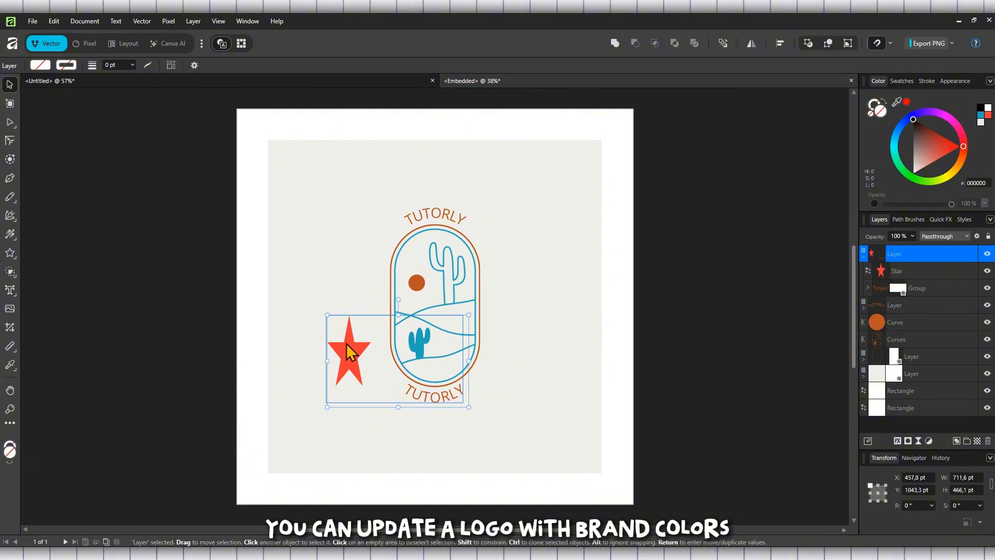
left_click(346, 353)
key("Delete")
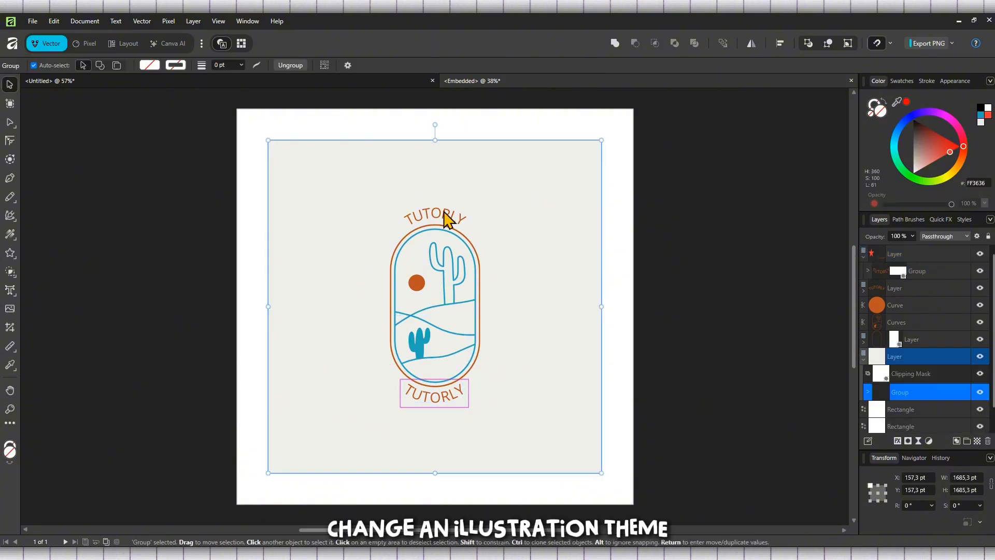
- Recolour the TUTORLY lettering above the badge pink and the sun circle green 1FBB4C
left_click(445, 216)
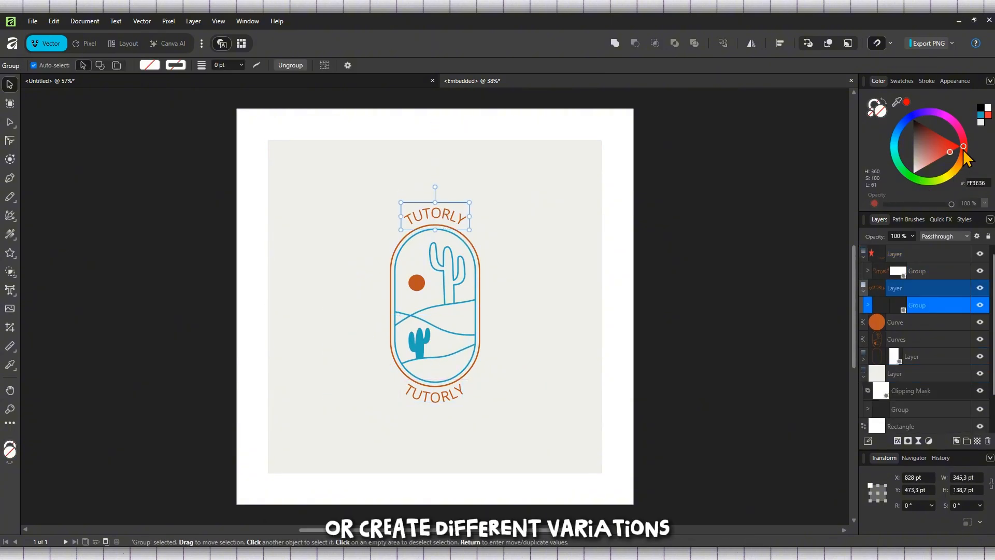
mouse_move(963, 150)
left_mouse_down()
mouse_move(950, 132)
mouse_move(888, 147)
mouse_move(909, 198)
mouse_move(944, 166)
mouse_move(946, 143)
left_mouse_up()
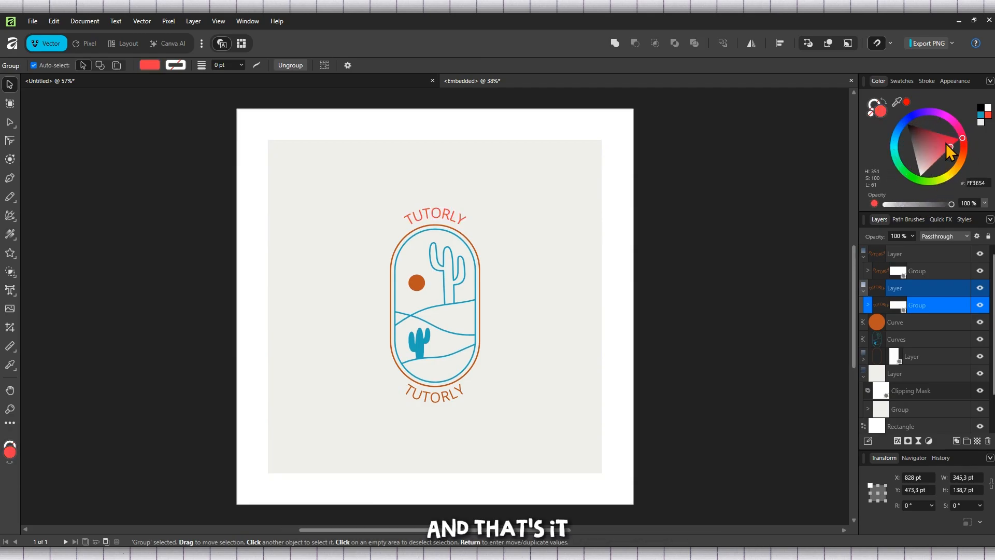
left_click(419, 288)
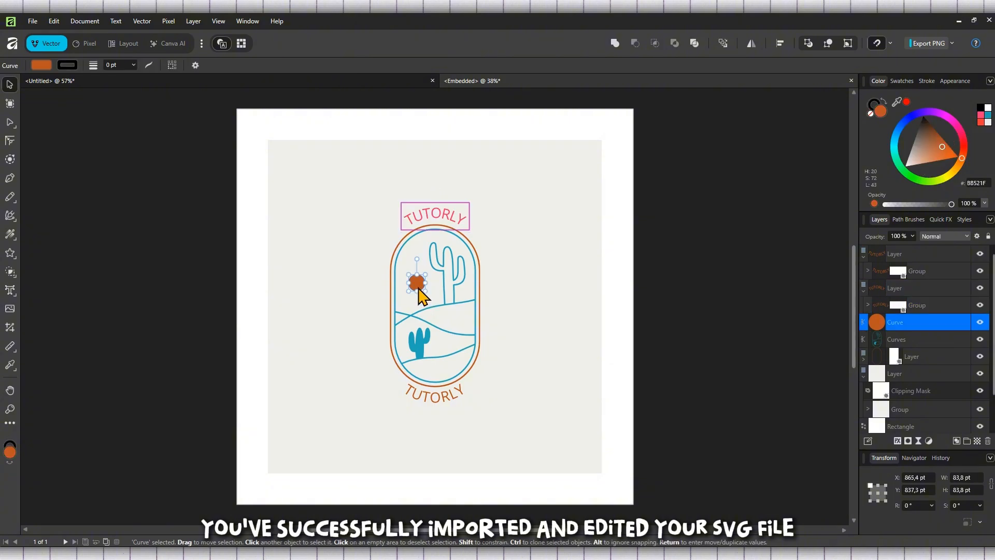
mouse_move(964, 165)
left_mouse_down()
mouse_move(931, 185)
mouse_move(903, 170)
left_mouse_up()
- Fill the TUTORLY lettering below the badge with blue 1F7BBB
left_click(441, 395)
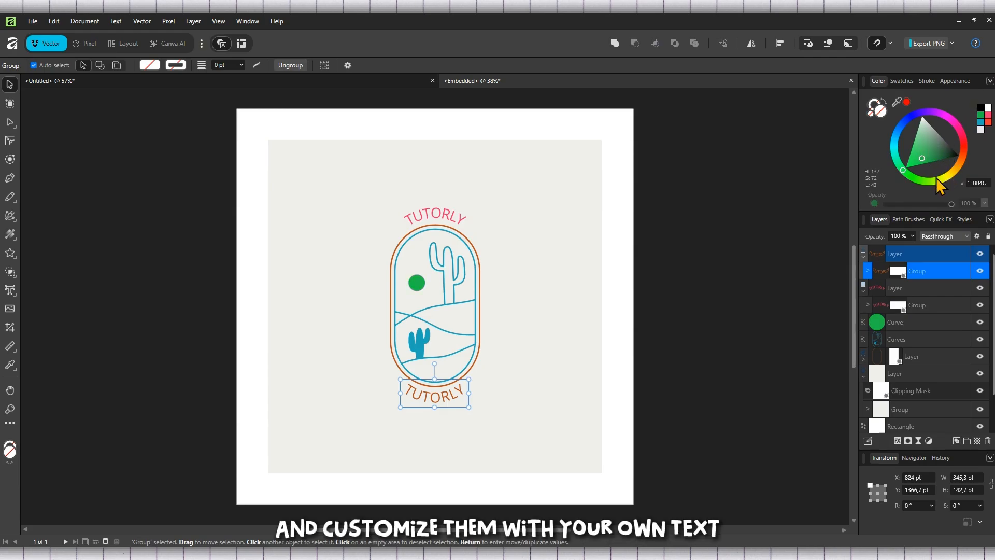
left_click(894, 165)
left_click_drag(892, 138, 894, 142)
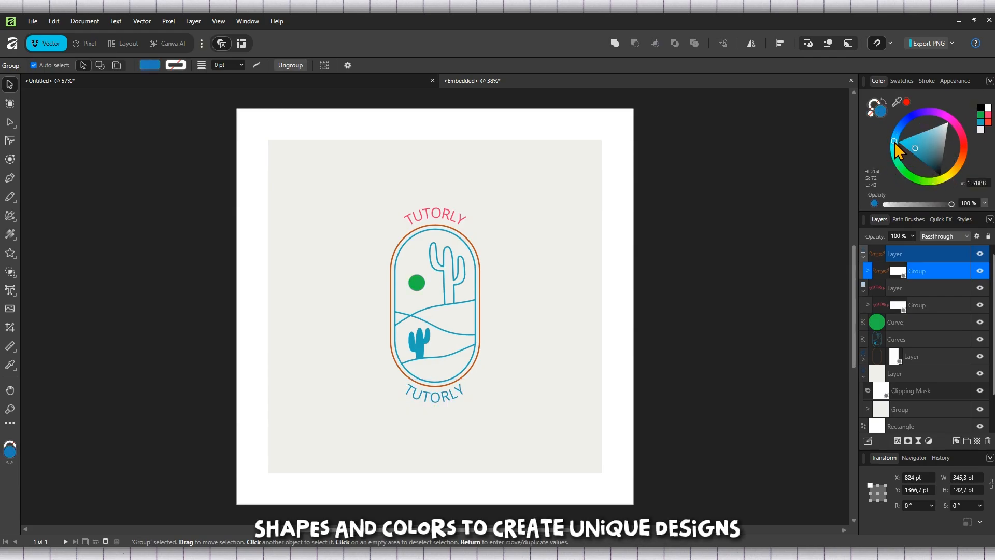